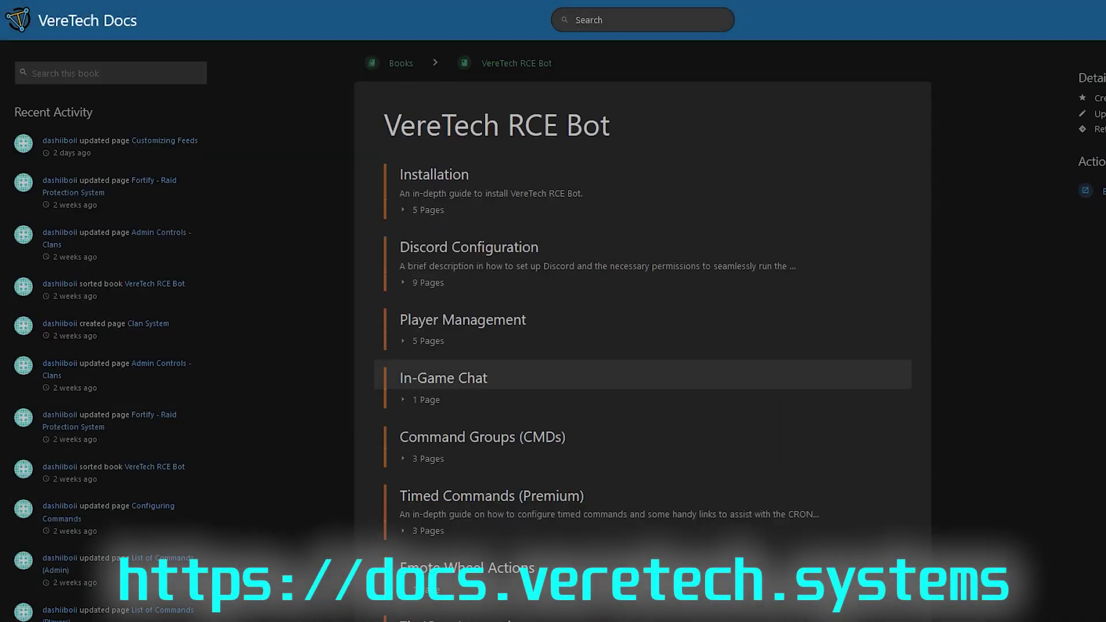
# Open the Customizing Feeds page under Discord Configuration and review its PvP Placeholders List
pyautogui.click(428, 282)
pyautogui.scroll(-2, 634, 357)
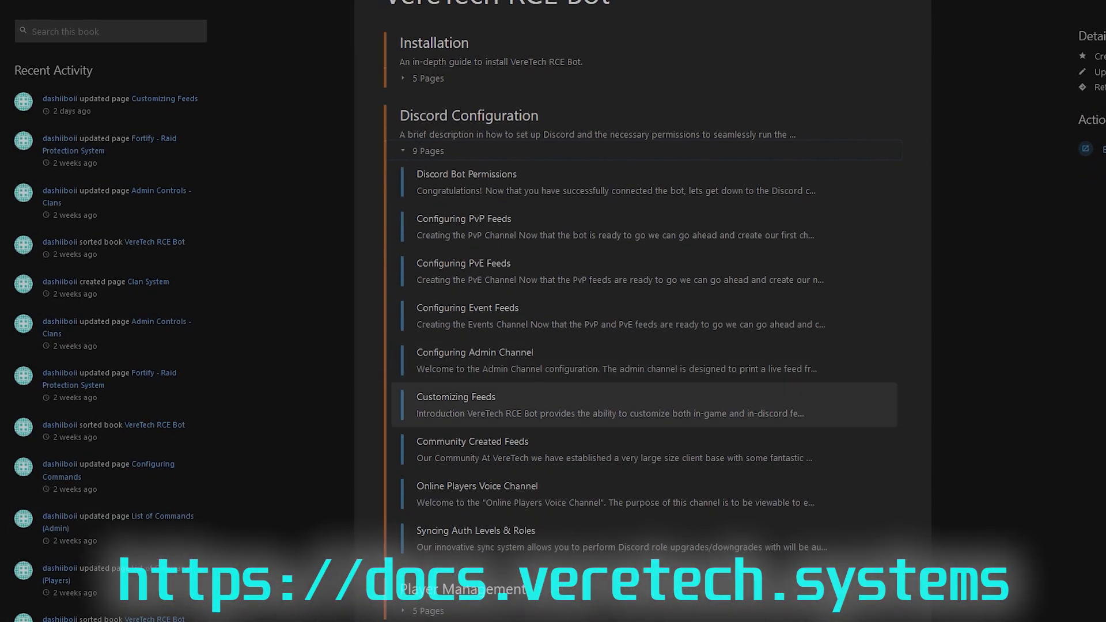
pyautogui.click(456, 397)
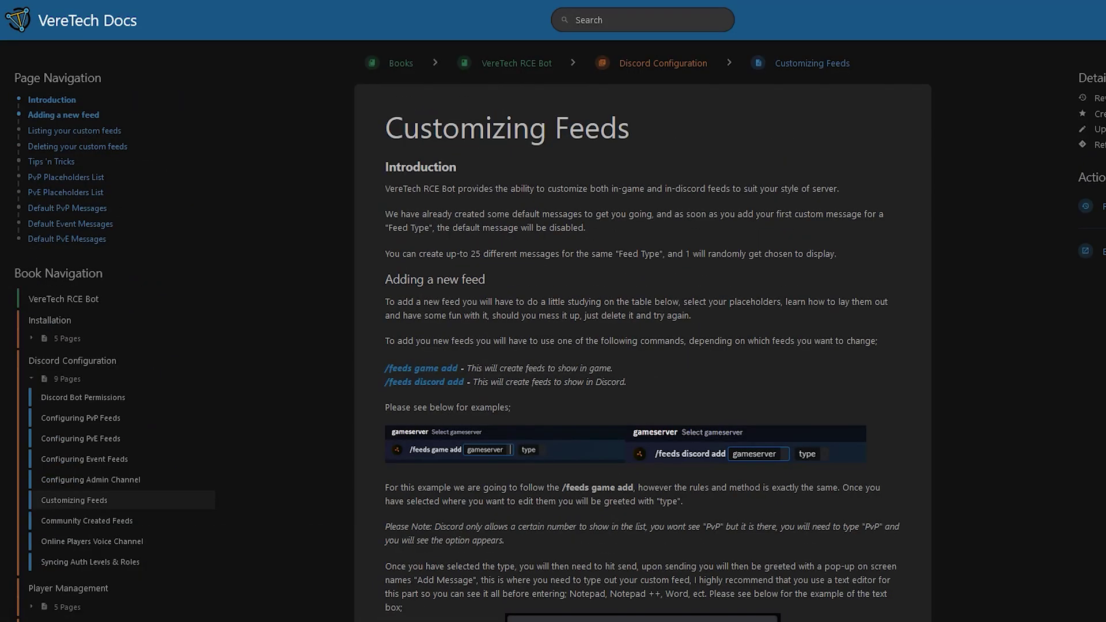
pyautogui.scroll(-20, 642, 311)
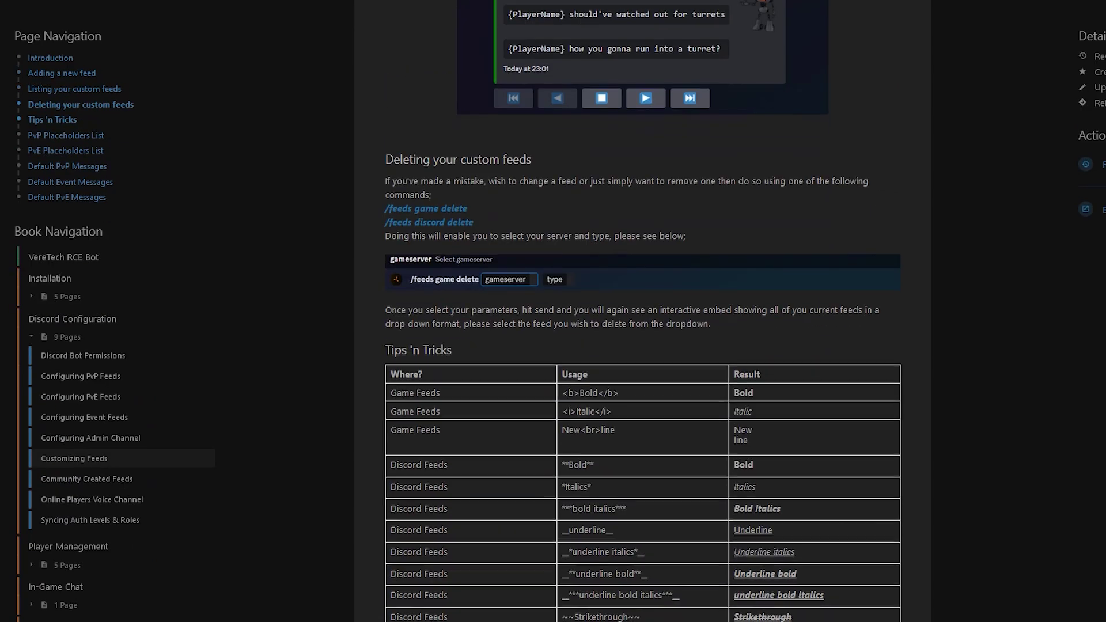
pyautogui.scroll(-10, 642, 311)
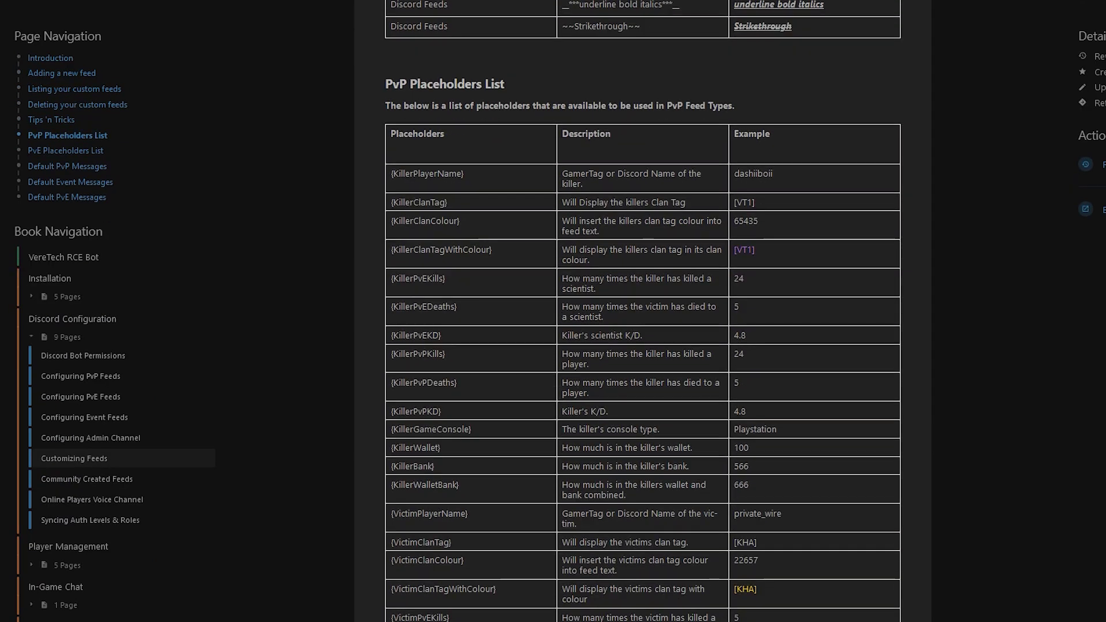
pyautogui.scroll(-9, 643, 311)
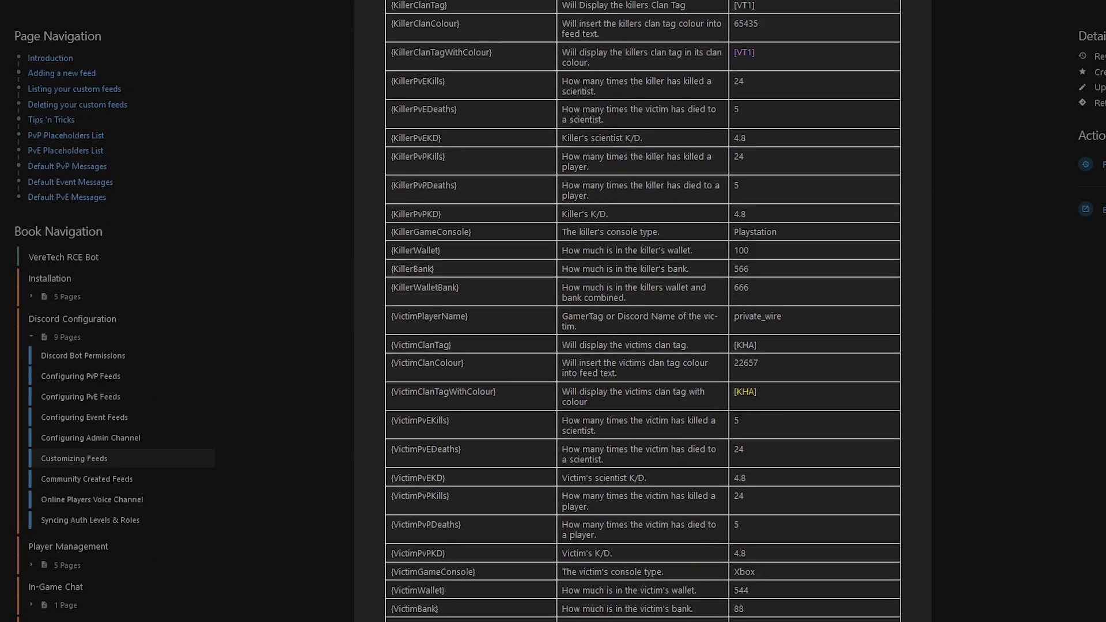
pyautogui.scroll(9, 643, 311)
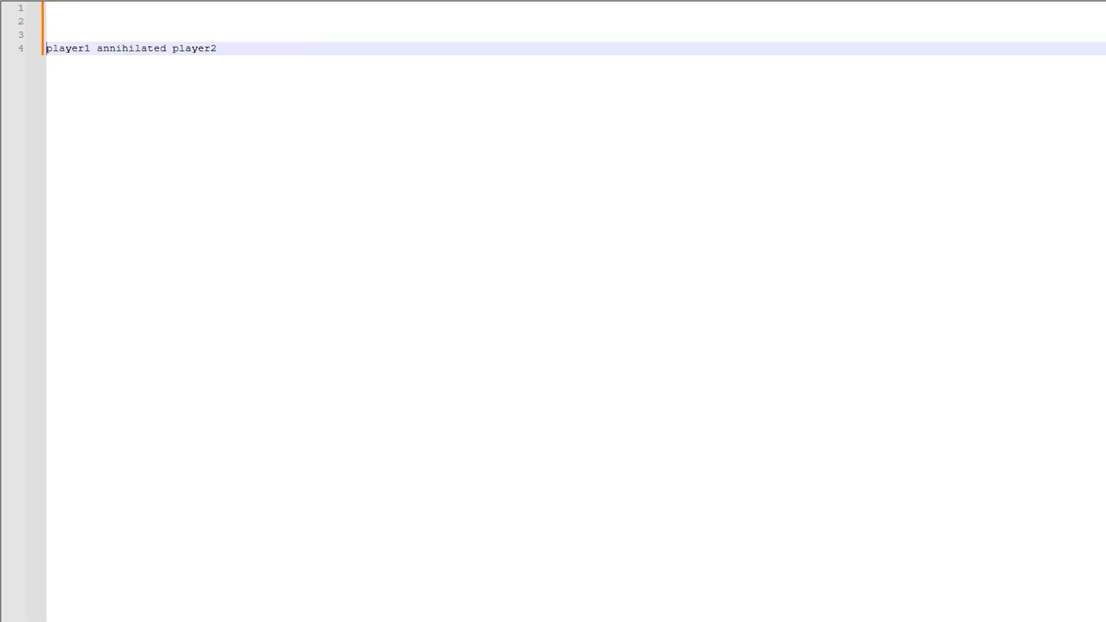
# In the text editor draft, wrap player1 and player2 in # signs and append the game-feed tag <b>Bold</b> from Tips 'n Tricks
pyautogui.click(216, 48)
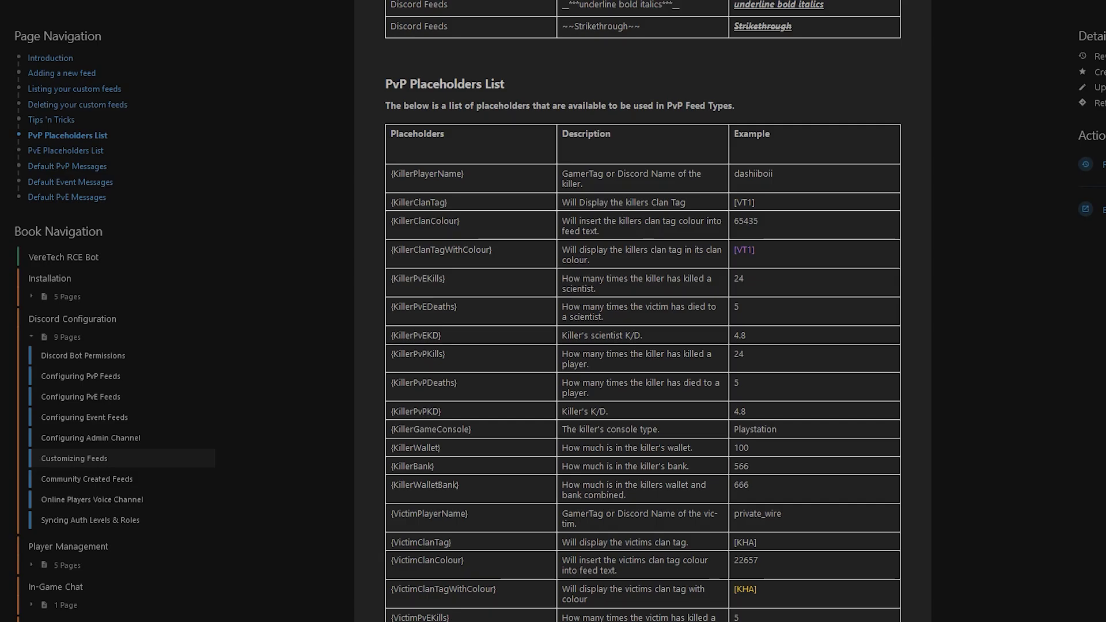
pyautogui.scroll(9, 643, 311)
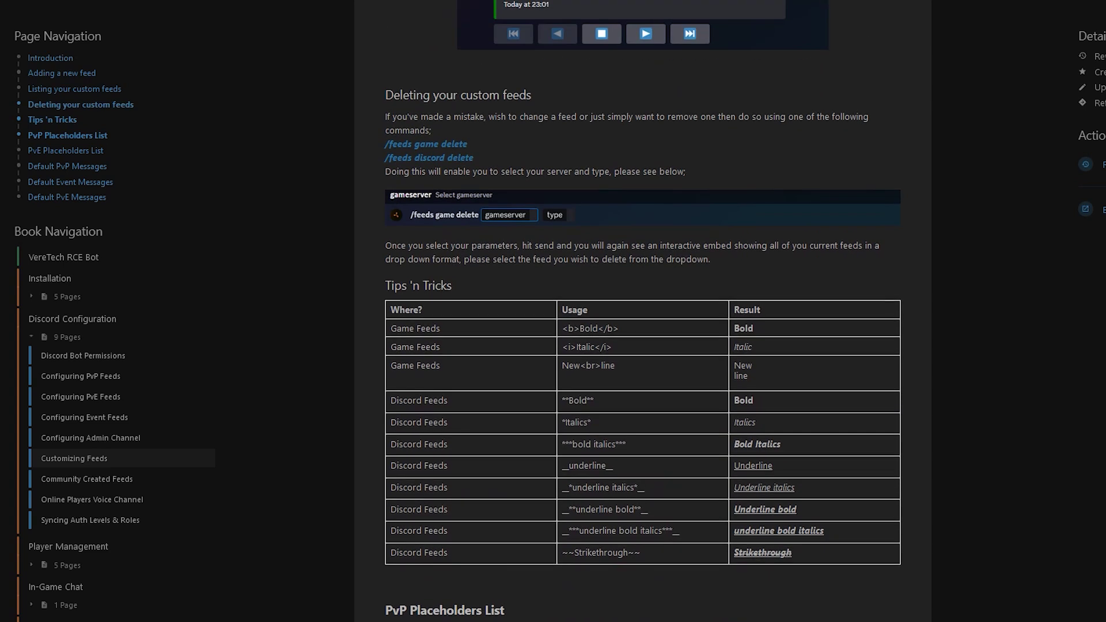
pyautogui.moveTo(619, 329); pyautogui.dragTo(562, 328)
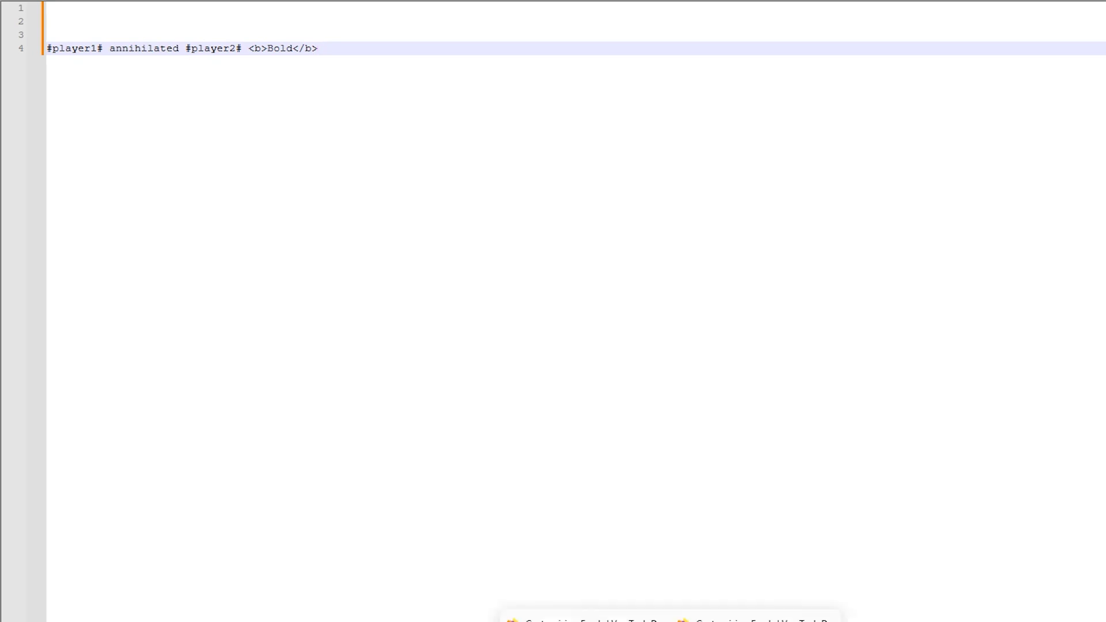
# Copy {KillerPlayerName} from the PvP Placeholders List and append it to line 4 of the text editor draft
pyautogui.click(678, 616)
pyautogui.scroll(-4, 643, 311)
pyautogui.scroll(-2, 643, 311)
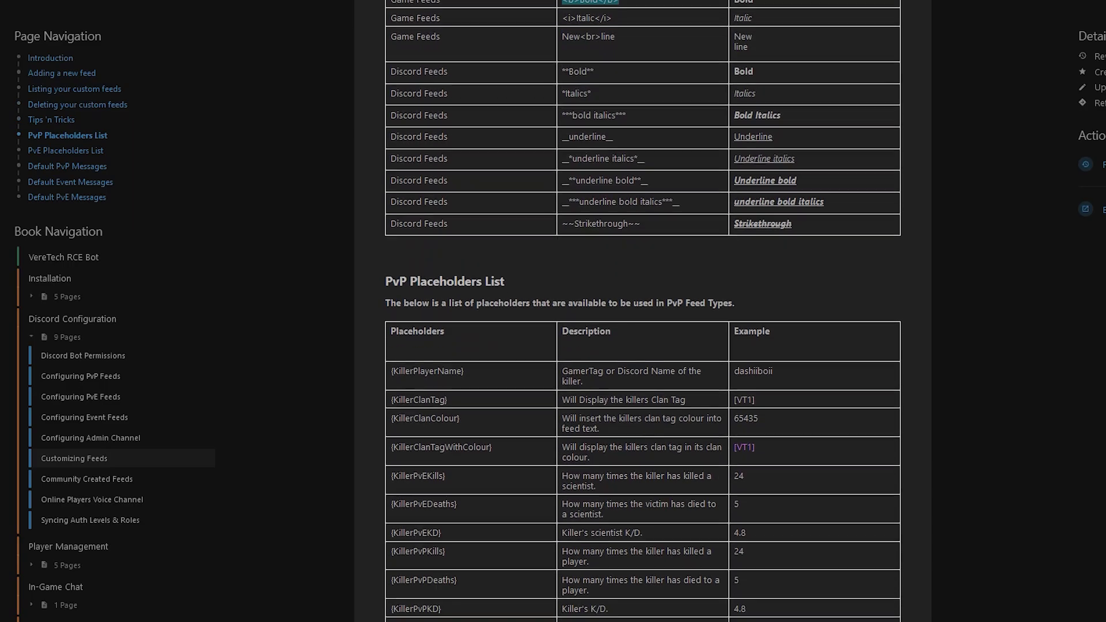
pyautogui.moveTo(465, 371); pyautogui.dragTo(391, 371)
pyautogui.hotkey('ctrl', 'c')
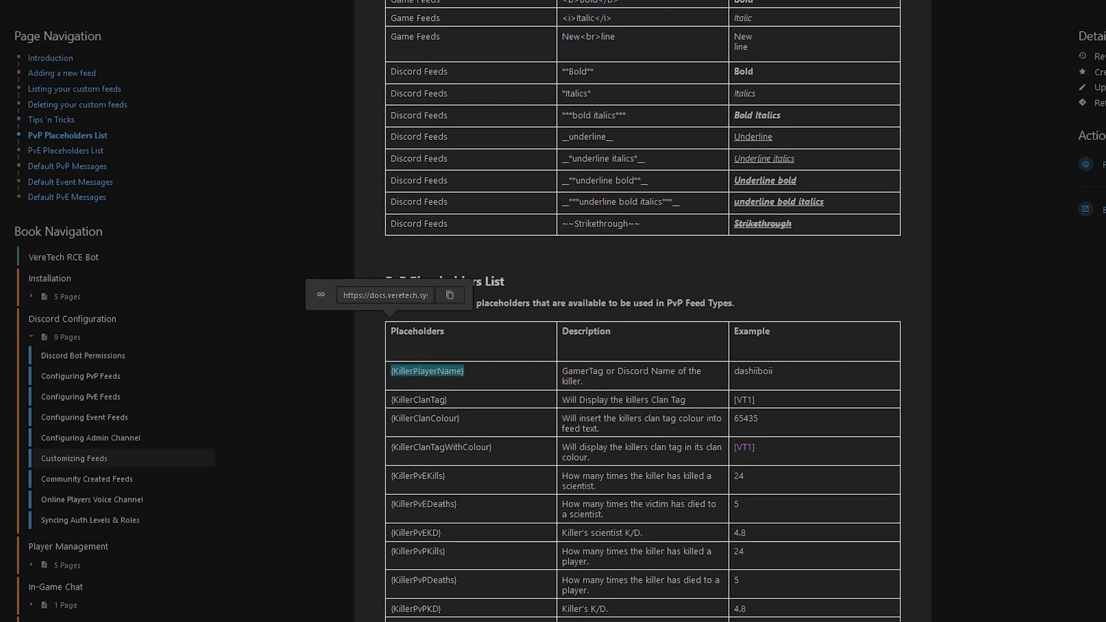
pyautogui.moveTo(583, 381); pyautogui.dragTo(563, 371)
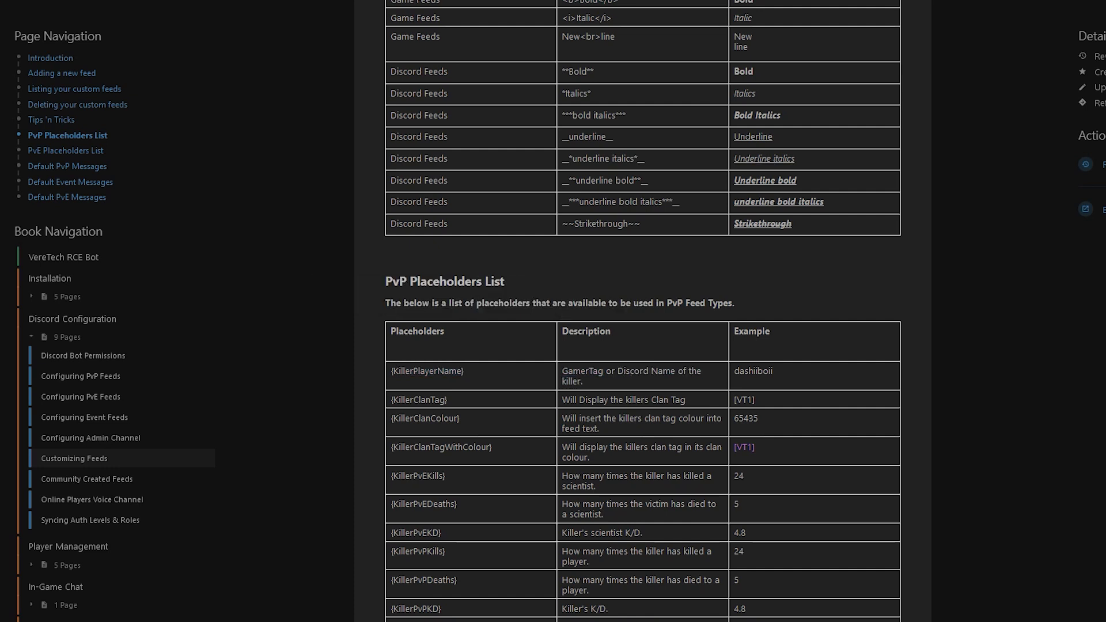
pyautogui.moveTo(465, 371); pyautogui.dragTo(391, 371)
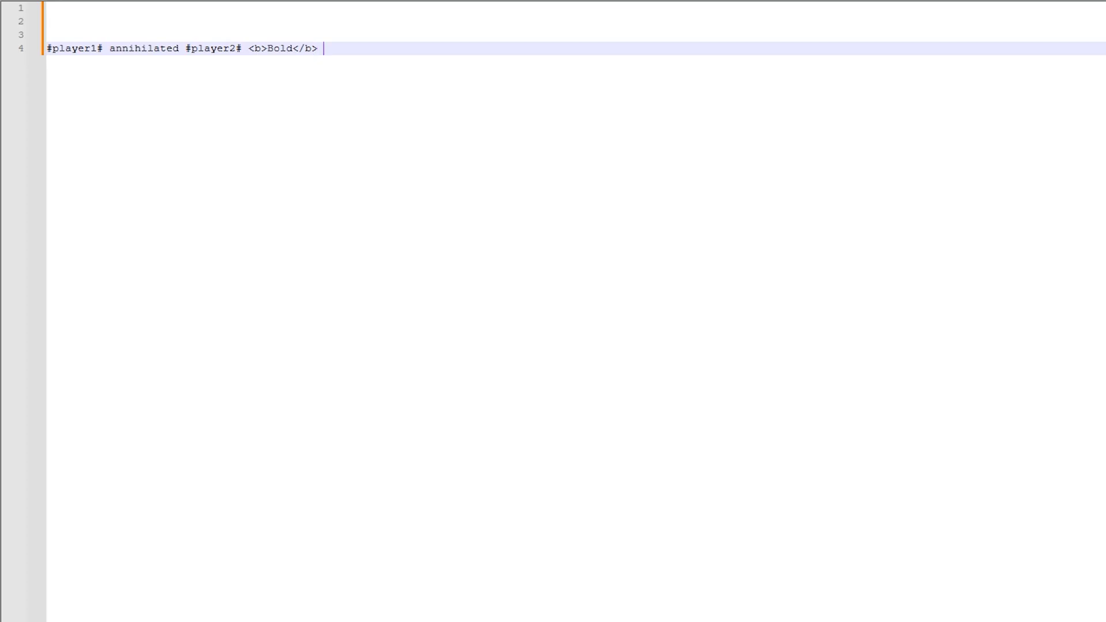
pyautogui.hotkey('ctrl', 'v')
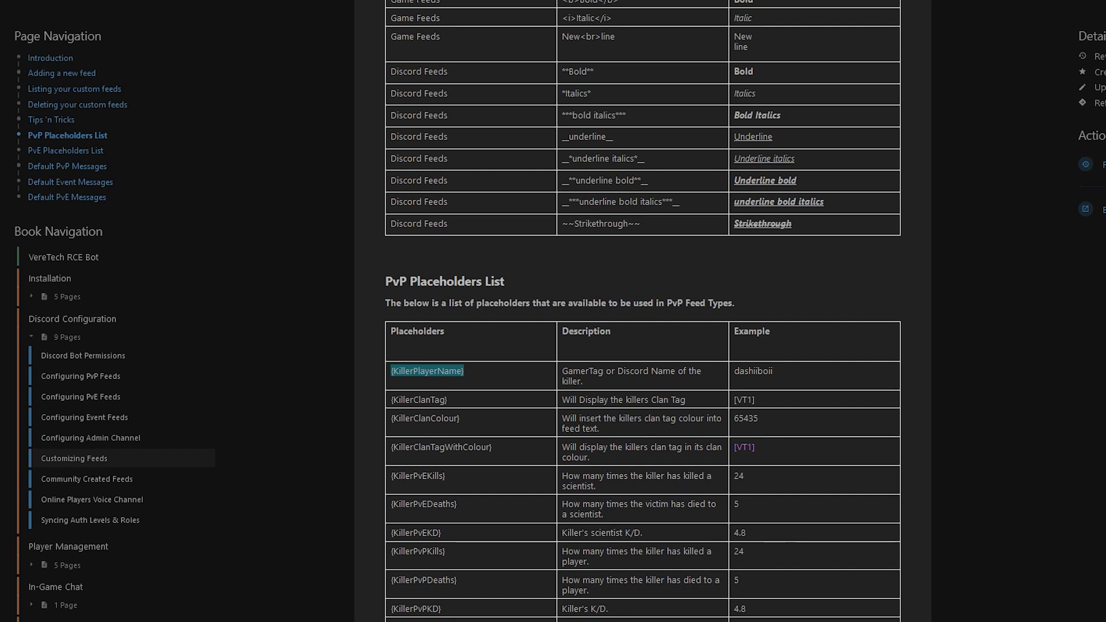
# Copy {VictimPlayerName} from the PvP Placeholders List and add it after {KillerPlayerName} in the text editor draft
pyautogui.scroll(-5, 642, 311)
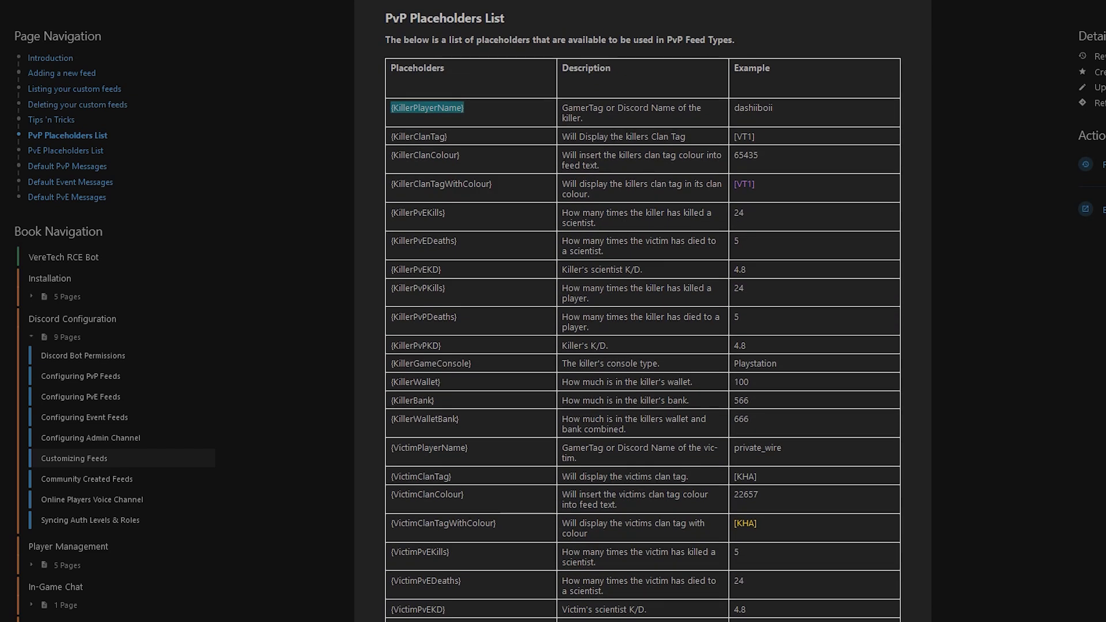
pyautogui.moveTo(468, 448); pyautogui.dragTo(390, 448)
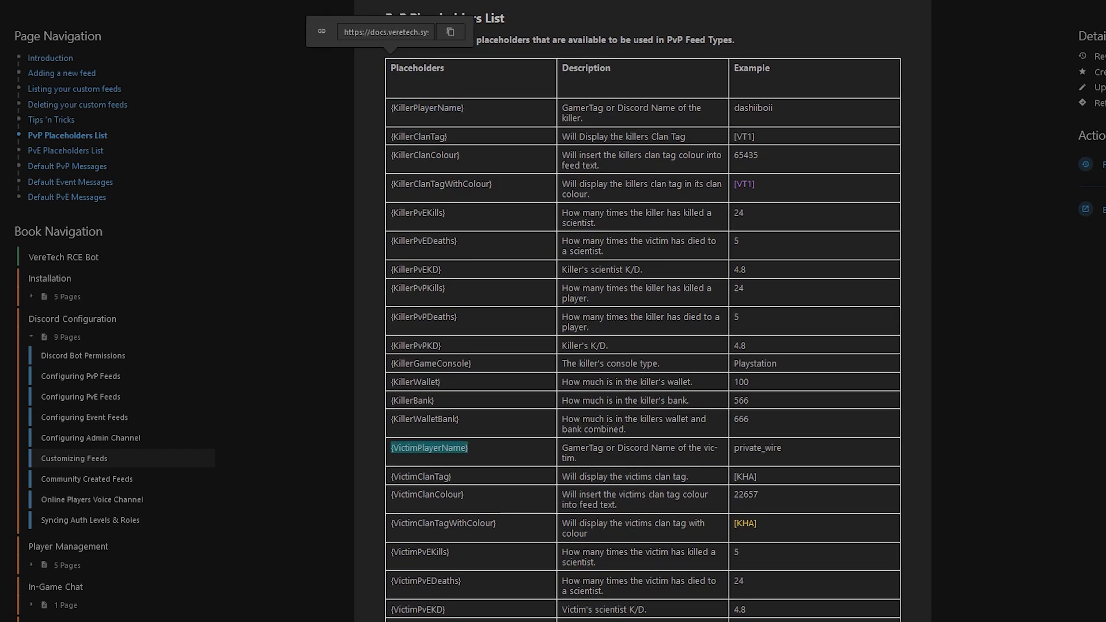
pyautogui.moveTo(577, 458); pyautogui.dragTo(562, 448)
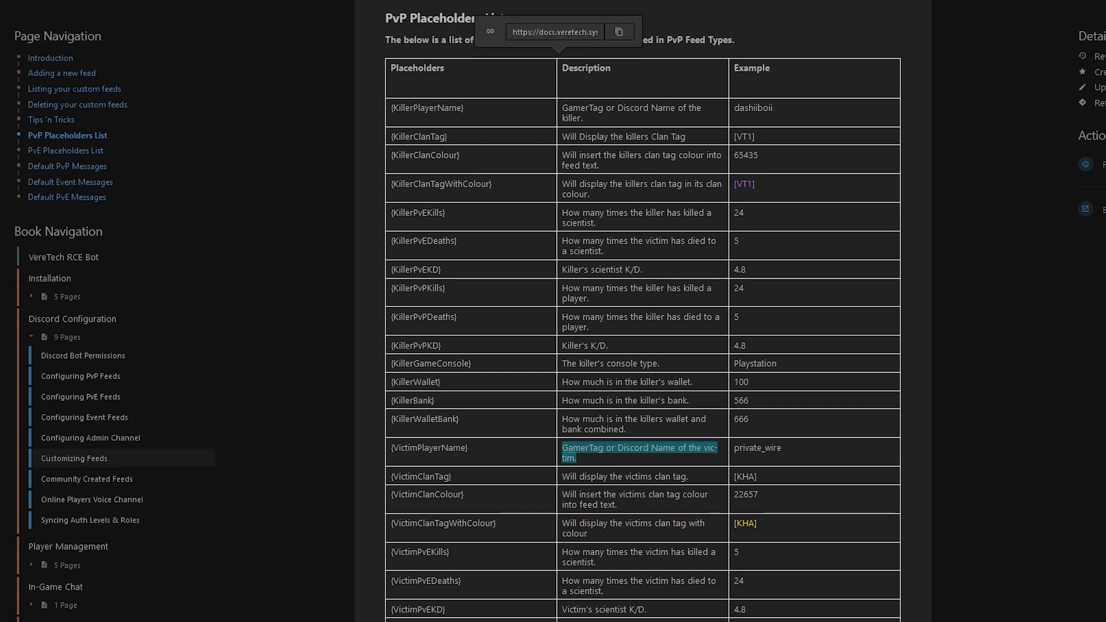
pyautogui.moveTo(469, 447); pyautogui.dragTo(390, 448)
pyautogui.hotkey('ctrl', 'c')
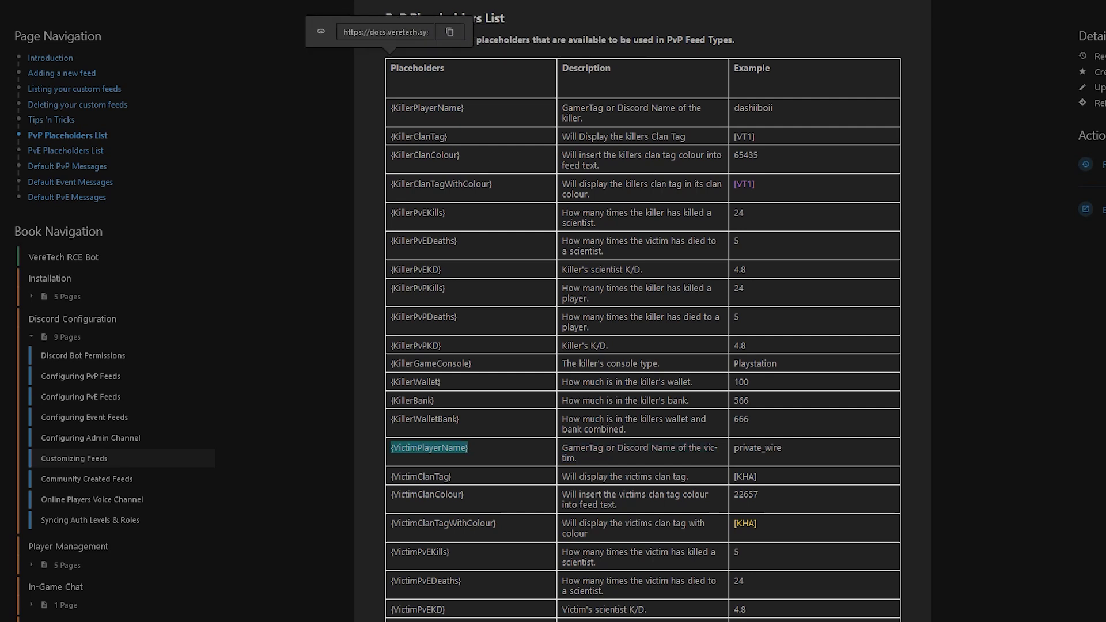
pyautogui.hotkey('alt', 'Tab')
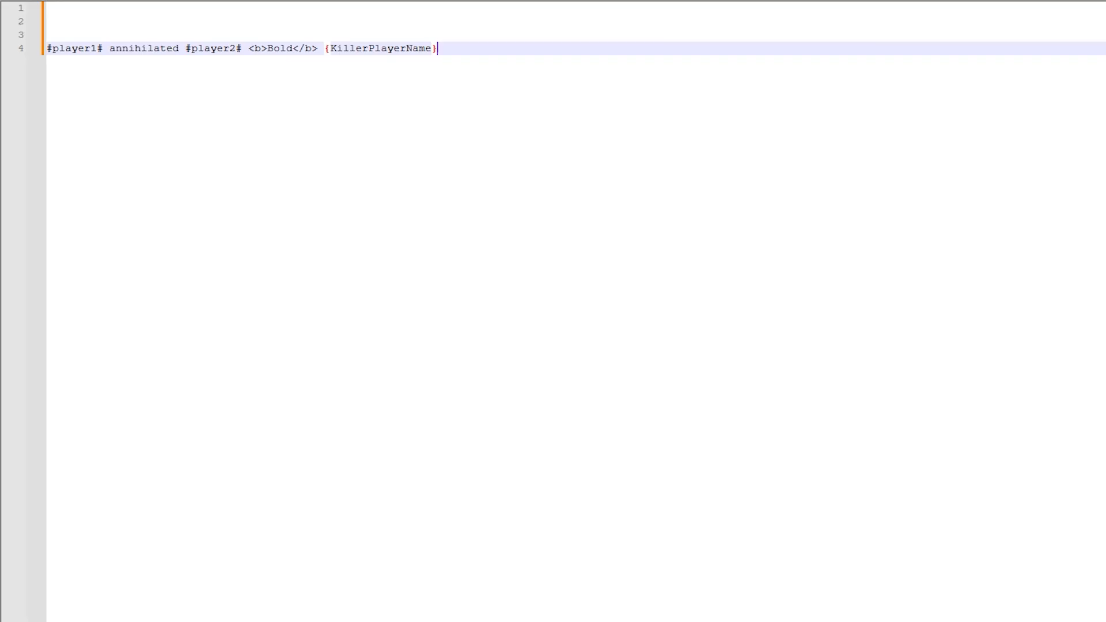
pyautogui.hotkey('ctrl', 'v')
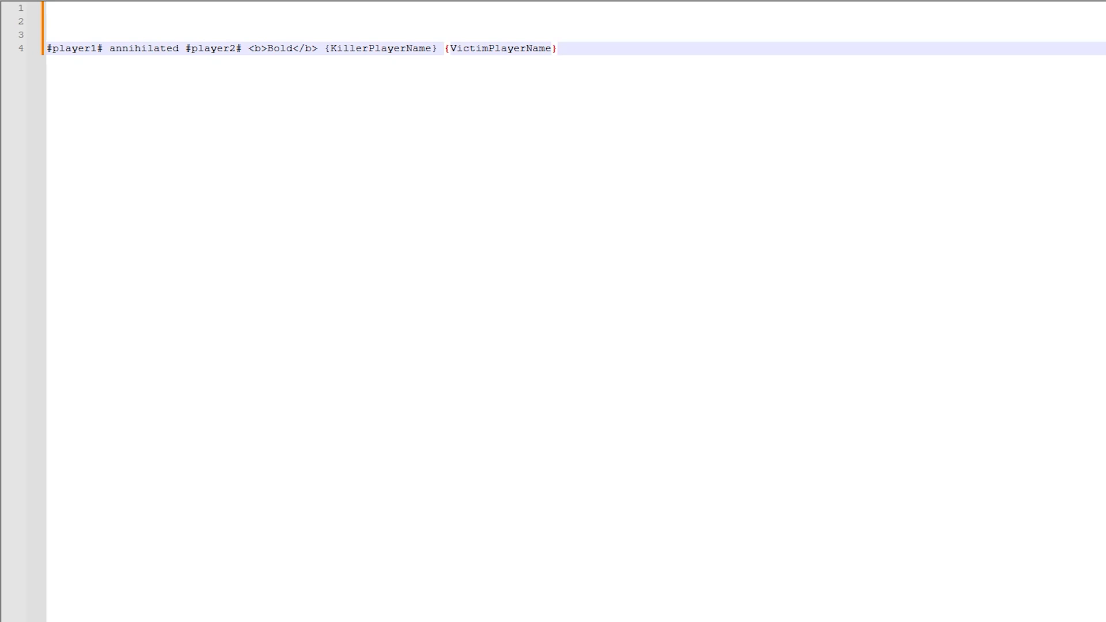
# Write <b>{KillerPlayerName}</b> annihilated on line 6, reusing the word annihilated from line 4
pyautogui.click(173, 48)
pyautogui.doubleClick(173, 47)
pyautogui.hotkey('ctrl', 'c')
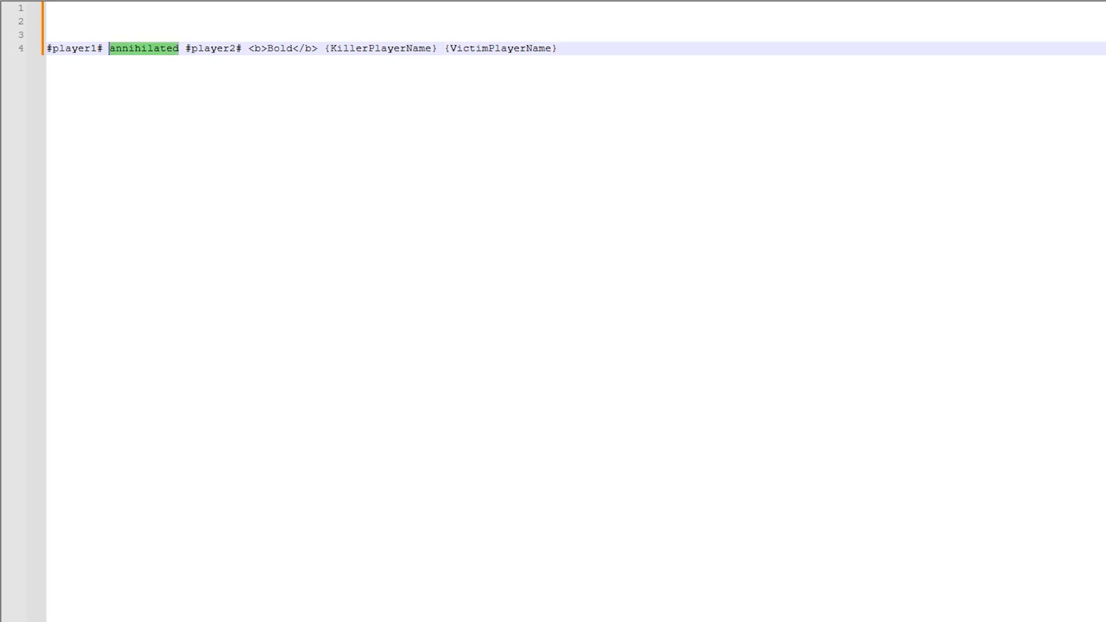
pyautogui.click(557, 48)
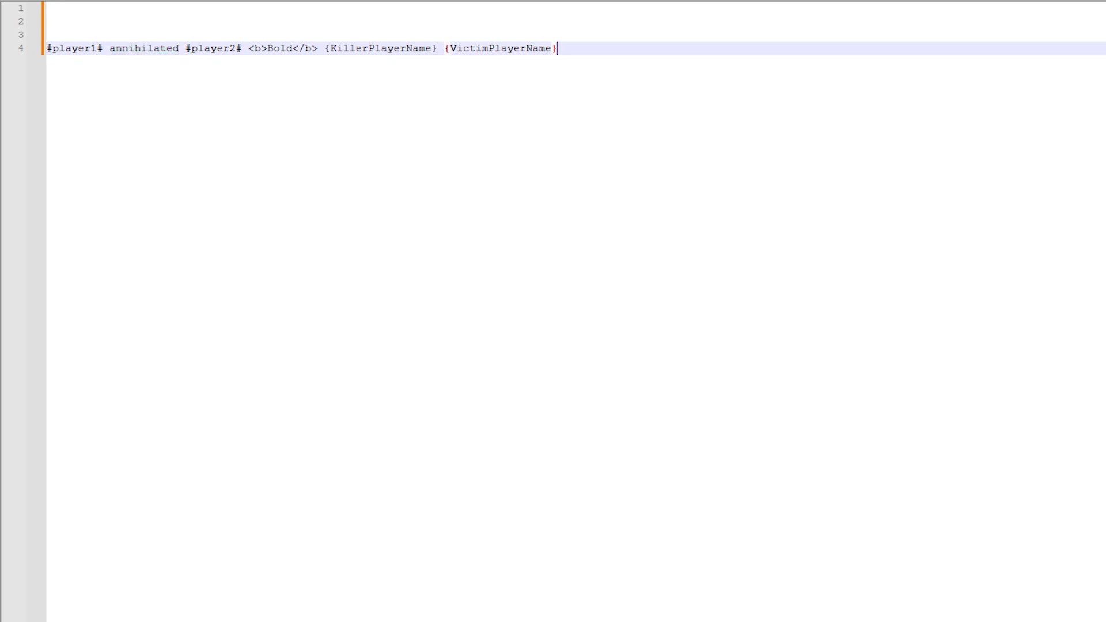
pyautogui.press('Return')
pyautogui.press('Return')
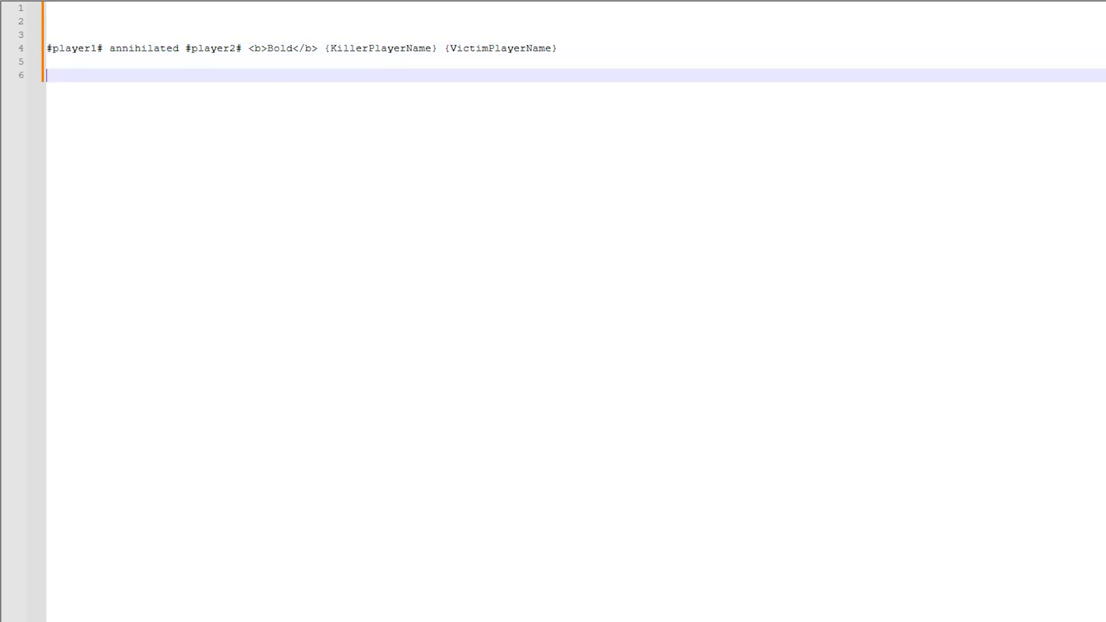
pyautogui.write('<b>{Kille')
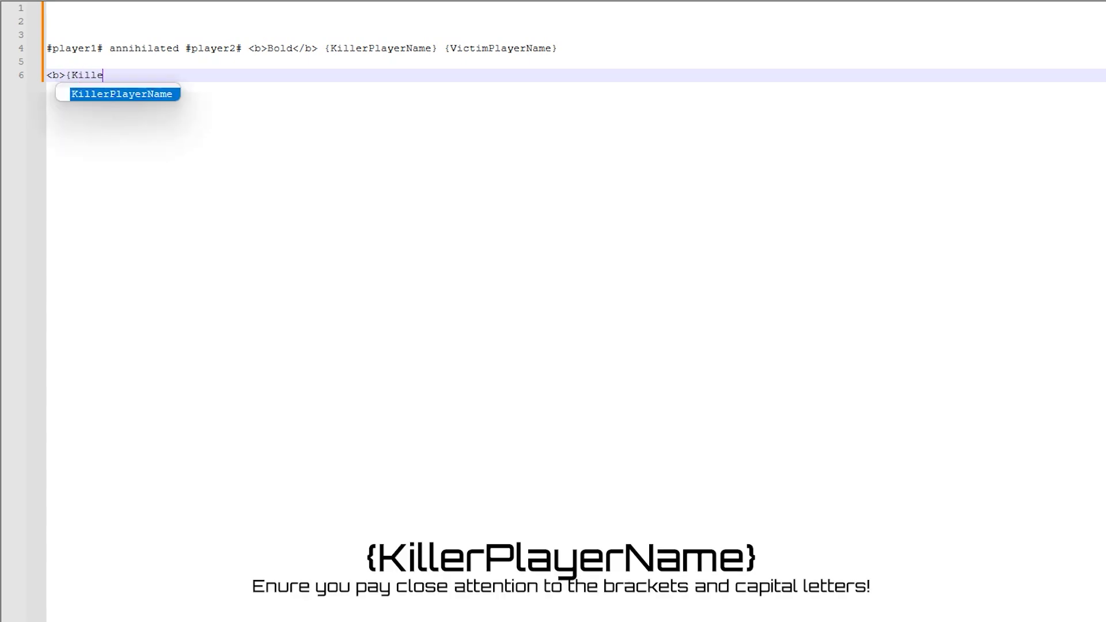
pyautogui.write('rPlayerName}')
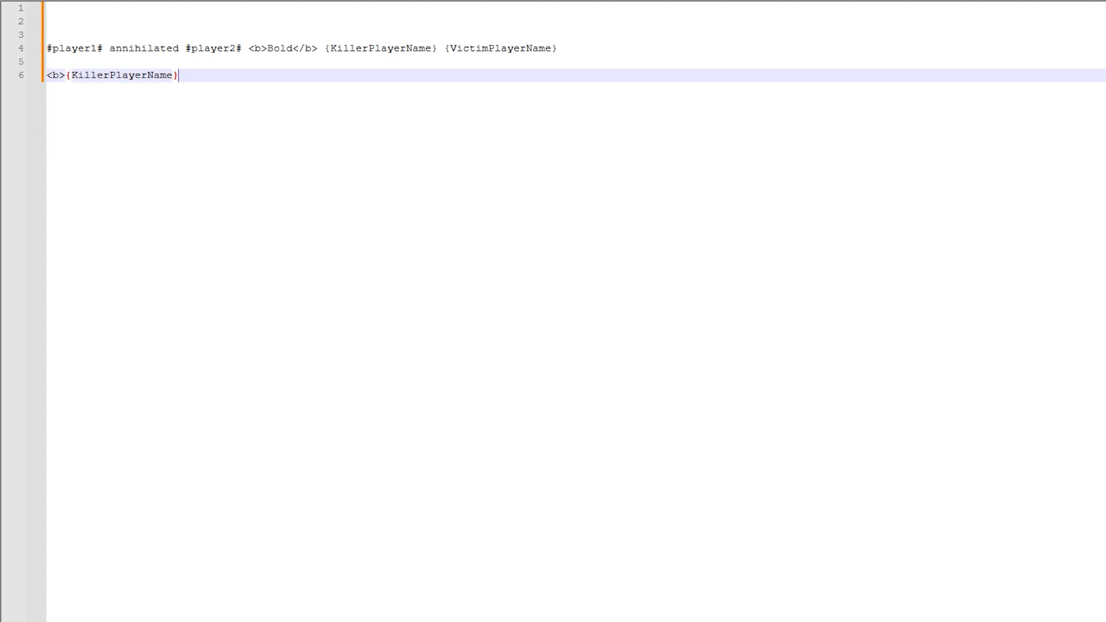
pyautogui.write('</')
pyautogui.write('>')
pyautogui.hotkey('ctrl', 'v')
# Complete the line 6 message with the bold victim placeholder <b>{VictimPlayerName}</b>, without a space inside the tags
pyautogui.write('<b>')
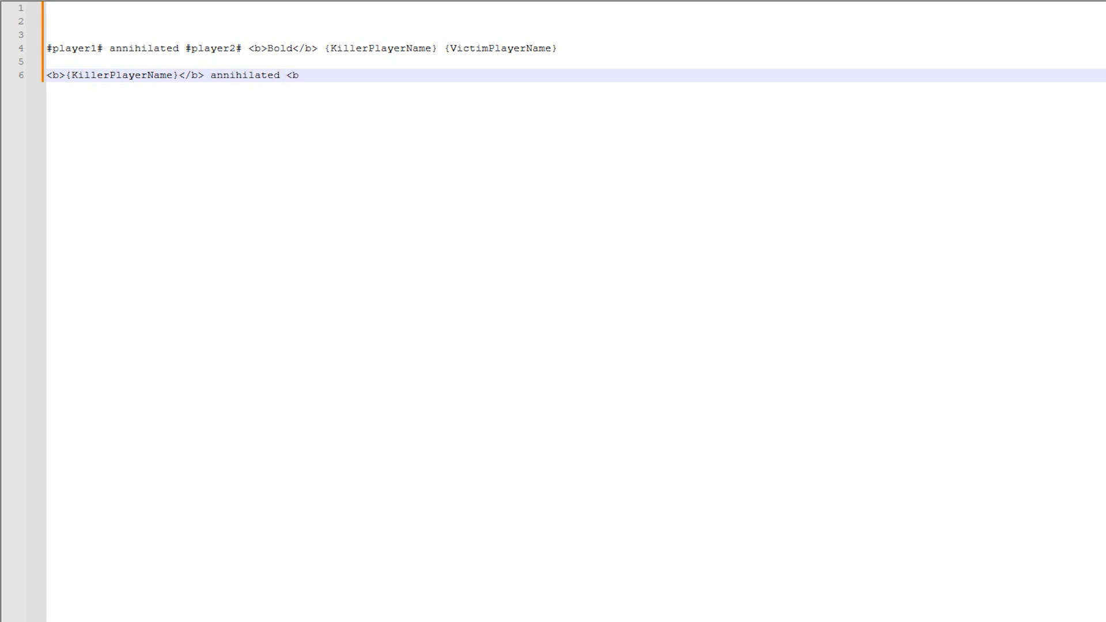
pyautogui.write(' {Vi')
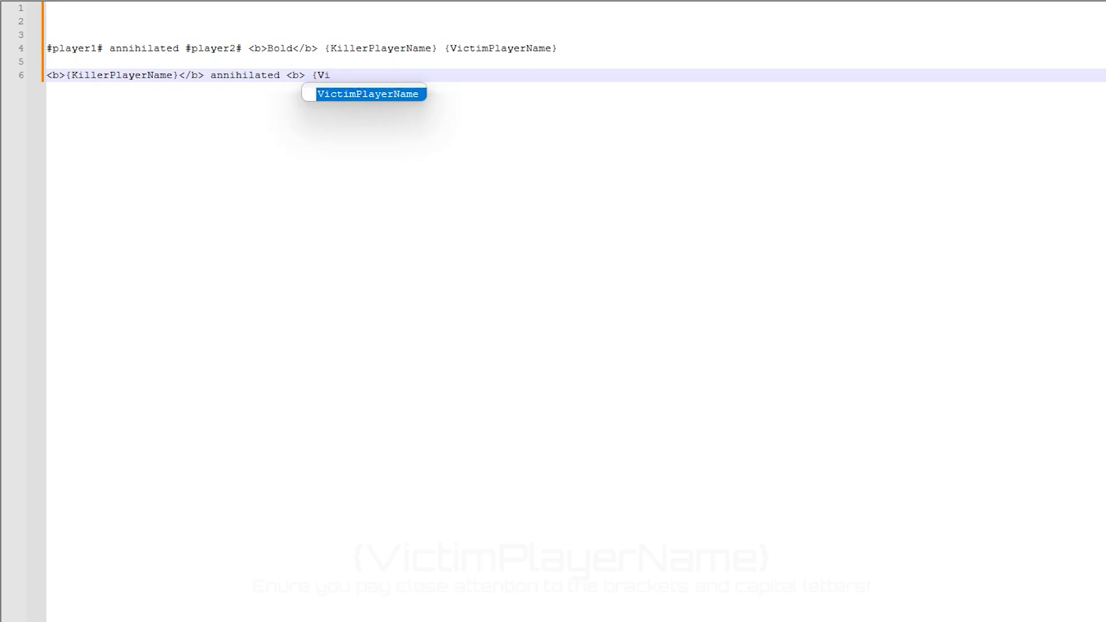
pyautogui.write('ctim')
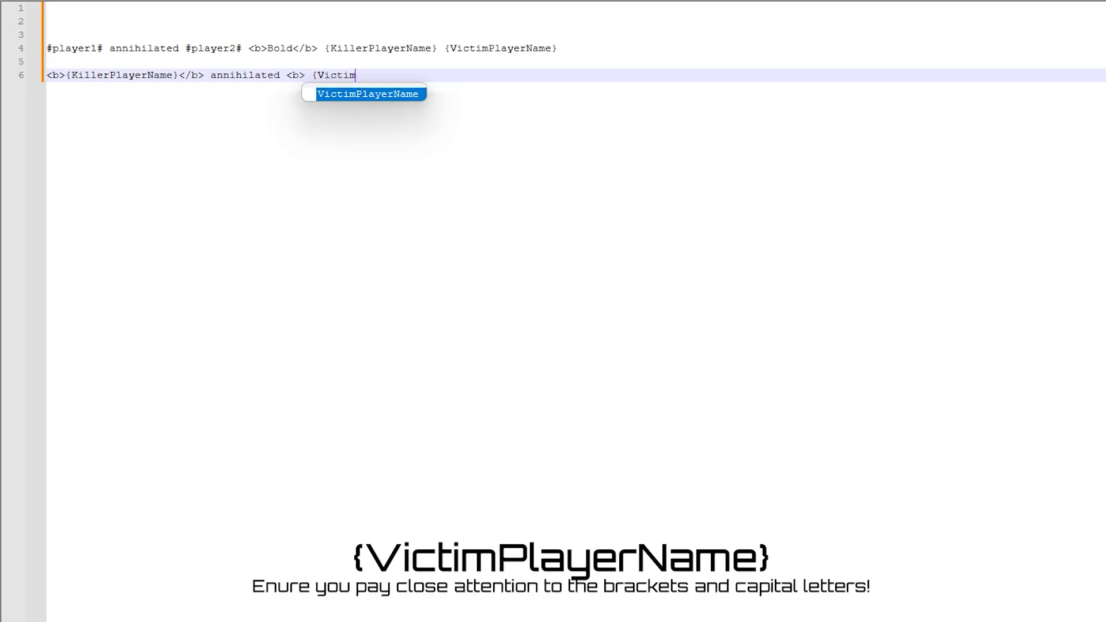
pyautogui.write('PlayerName}')
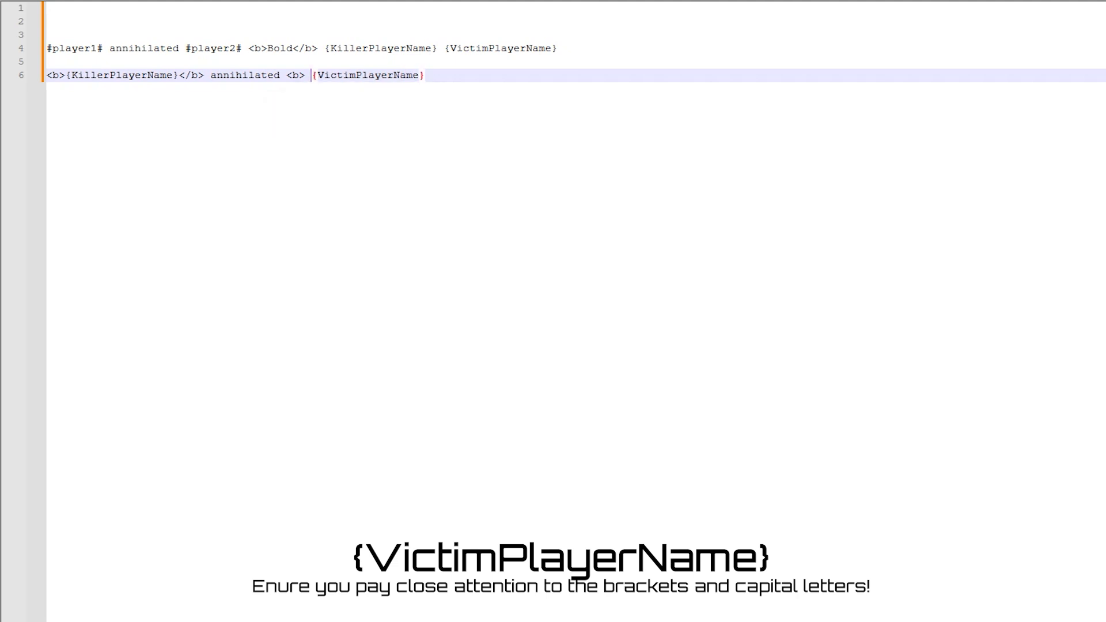
pyautogui.press('BackSpace')
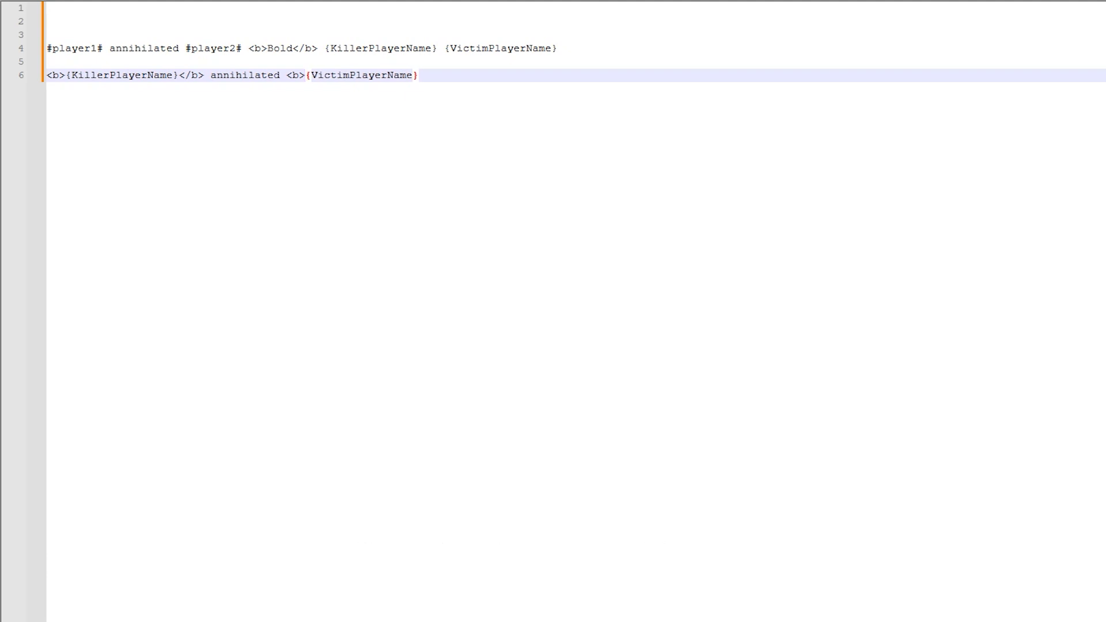
pyautogui.click(419, 75)
pyautogui.write('</b>')
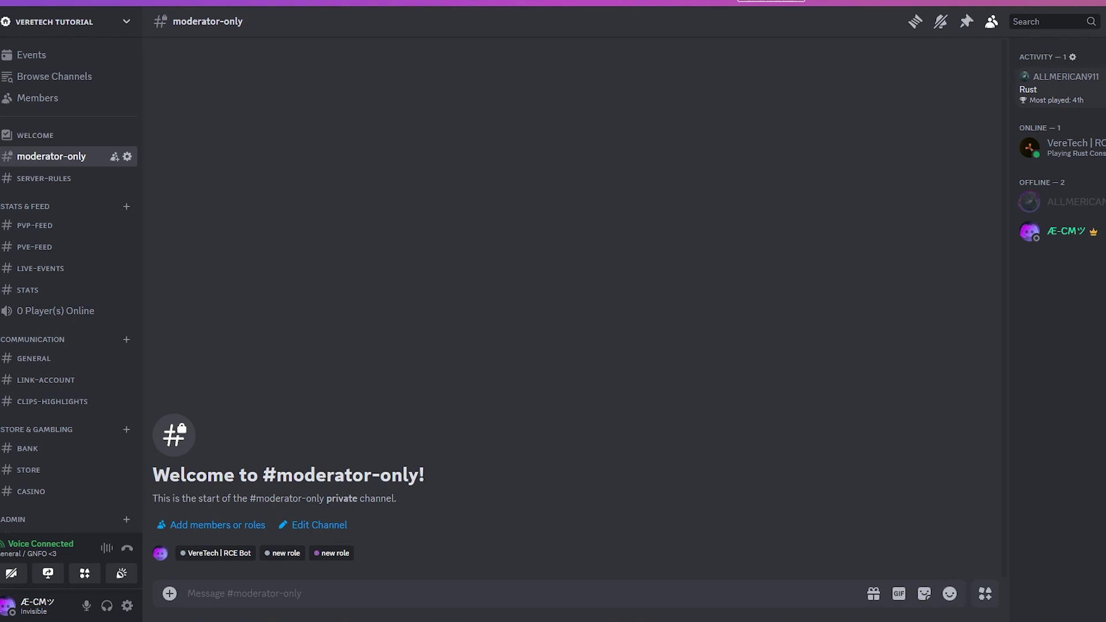
# Start the /feeds game add command in the moderator-only channel with Tutorial as the gameserver
pyautogui.write('/fe')
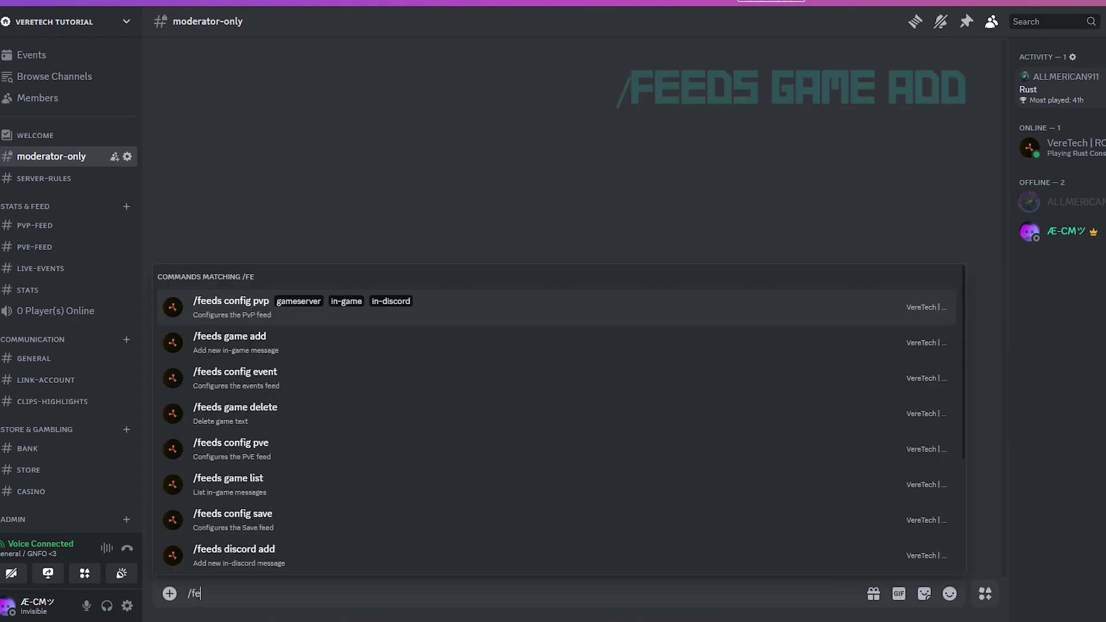
pyautogui.write('eds ga')
pyautogui.press('Tab')
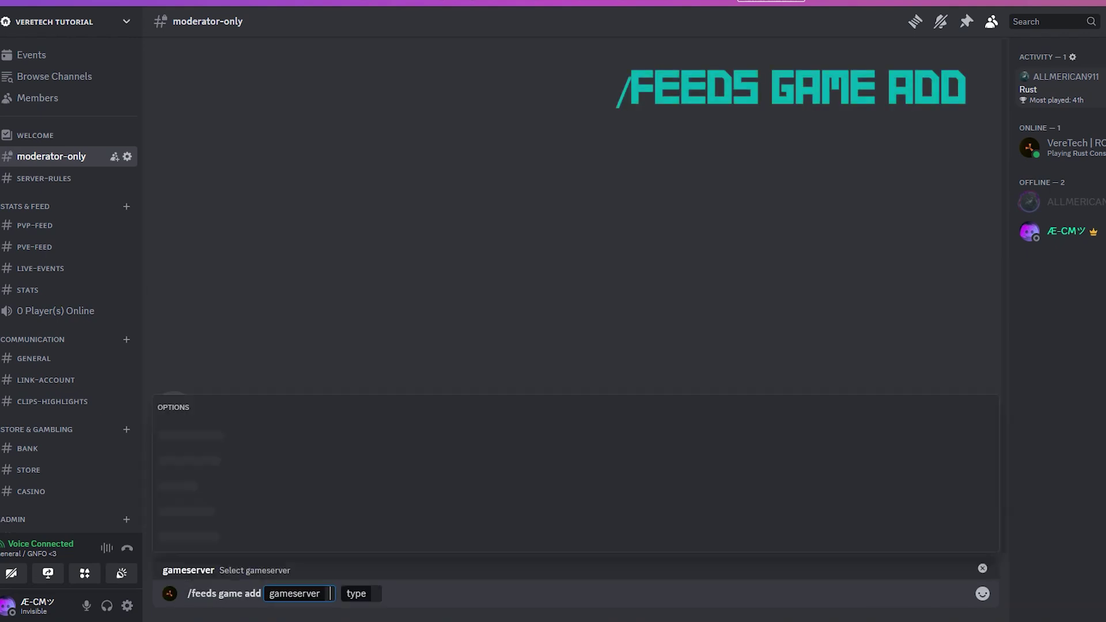
pyautogui.press('Tab')
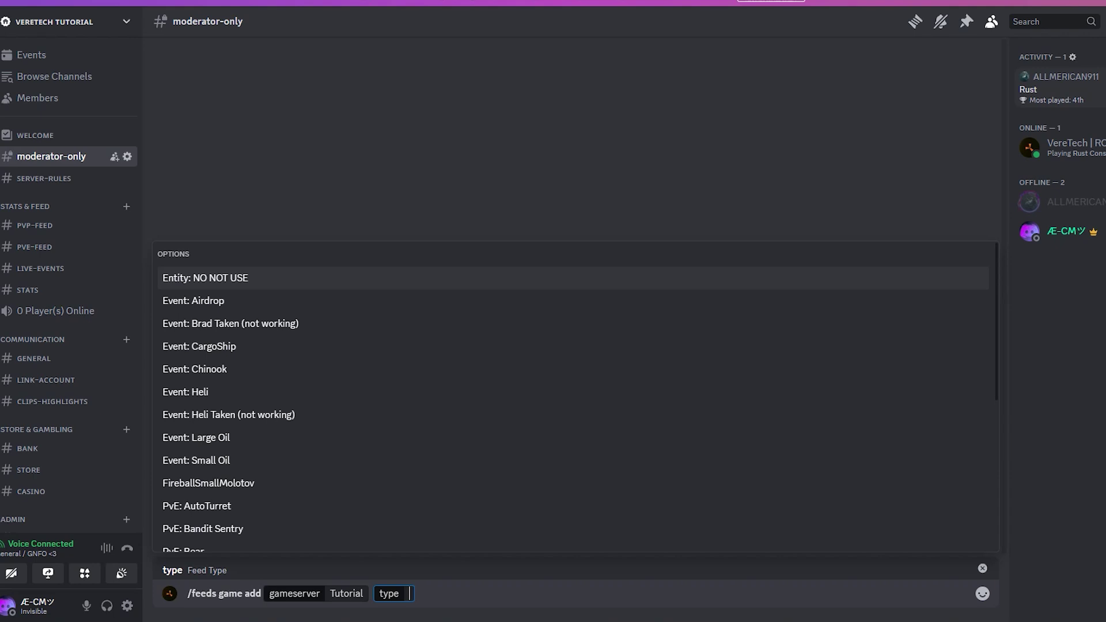
# Choose PvP: Player vs. Player as the feed type and send the command to bring up the Add Message form
pyautogui.write('pvp')
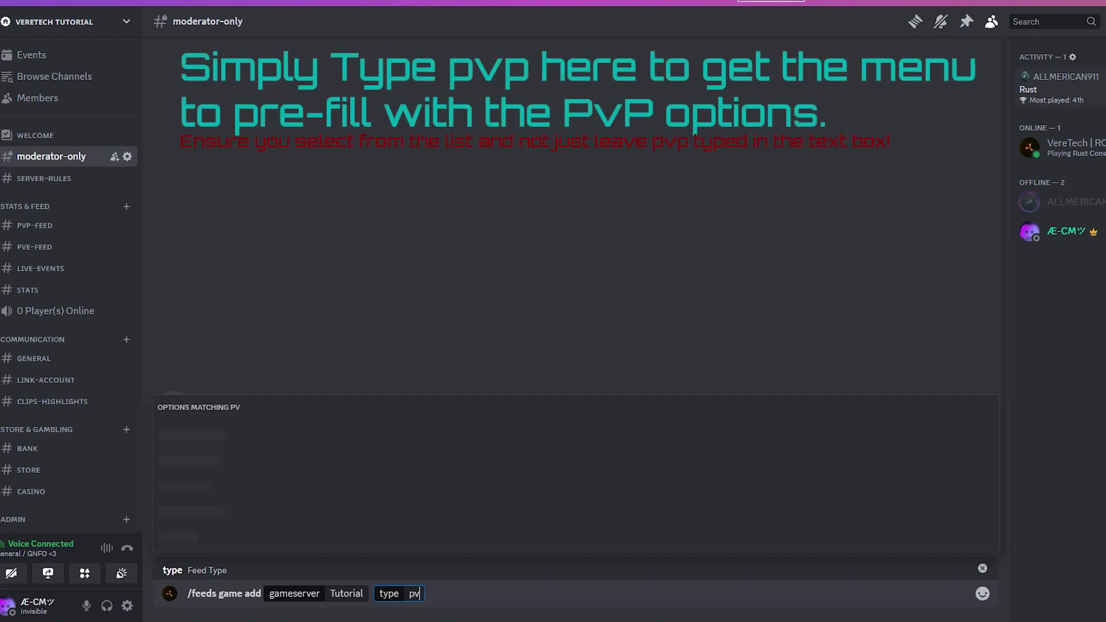
pyautogui.press('Down')
pyautogui.press('Down')
pyautogui.press('Down')
pyautogui.press('Down')
pyautogui.press('Down')
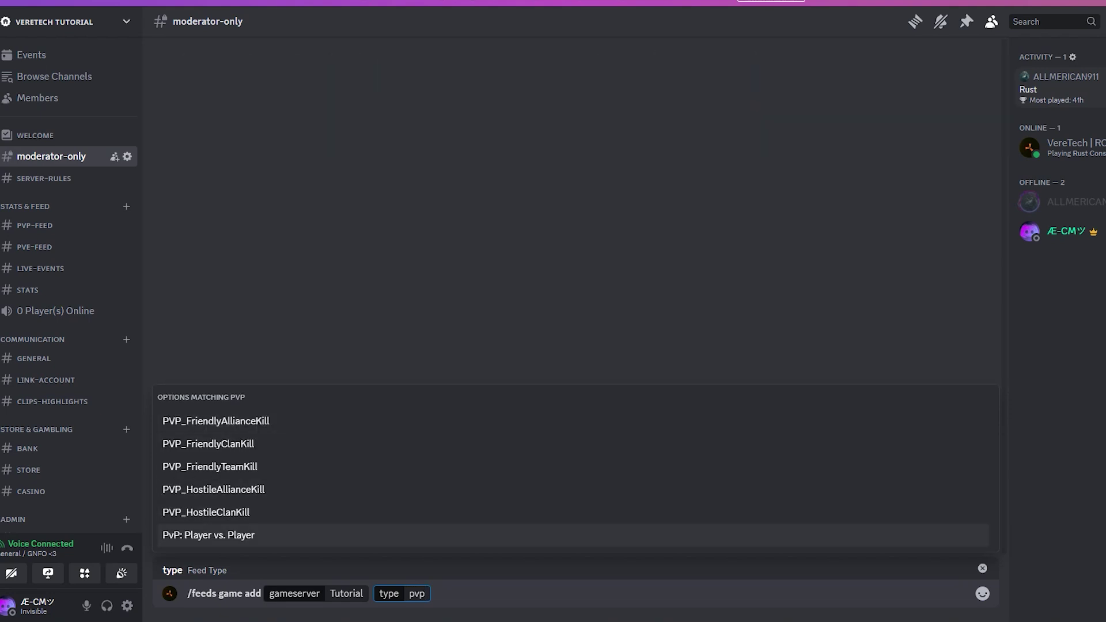
pyautogui.press('Return')
pyautogui.press('Return')
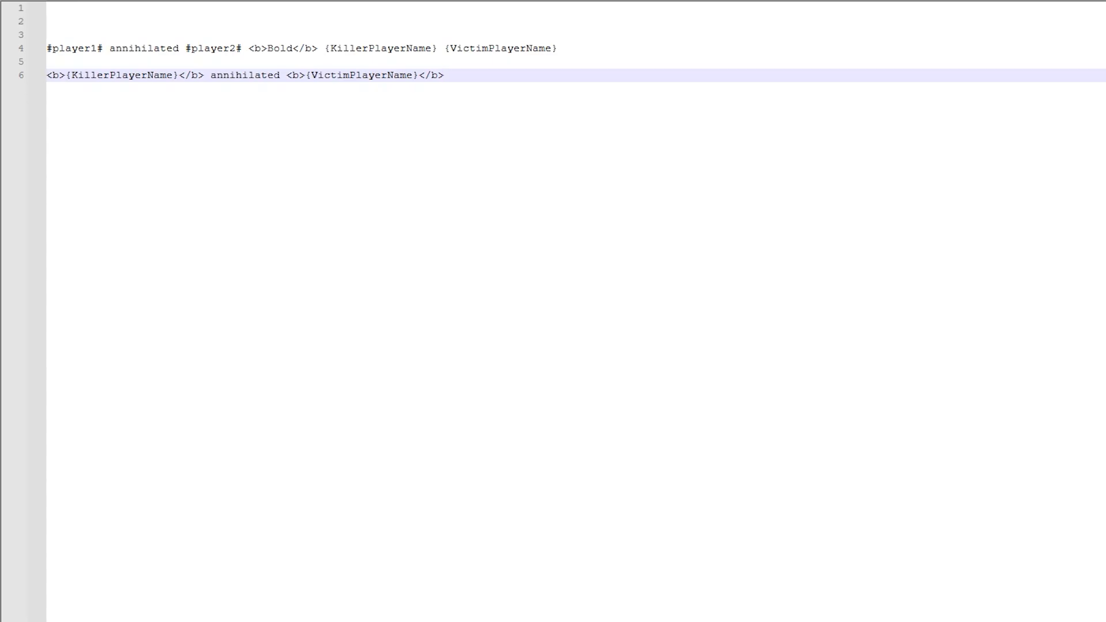
# Copy <b>{KillerPlayerName}</b> annihilated <b>{VictimPlayerName}</b> from line 6 of the text editor draft and submit it in Discord's Add Message form
pyautogui.hotkey('shift', 'Home')
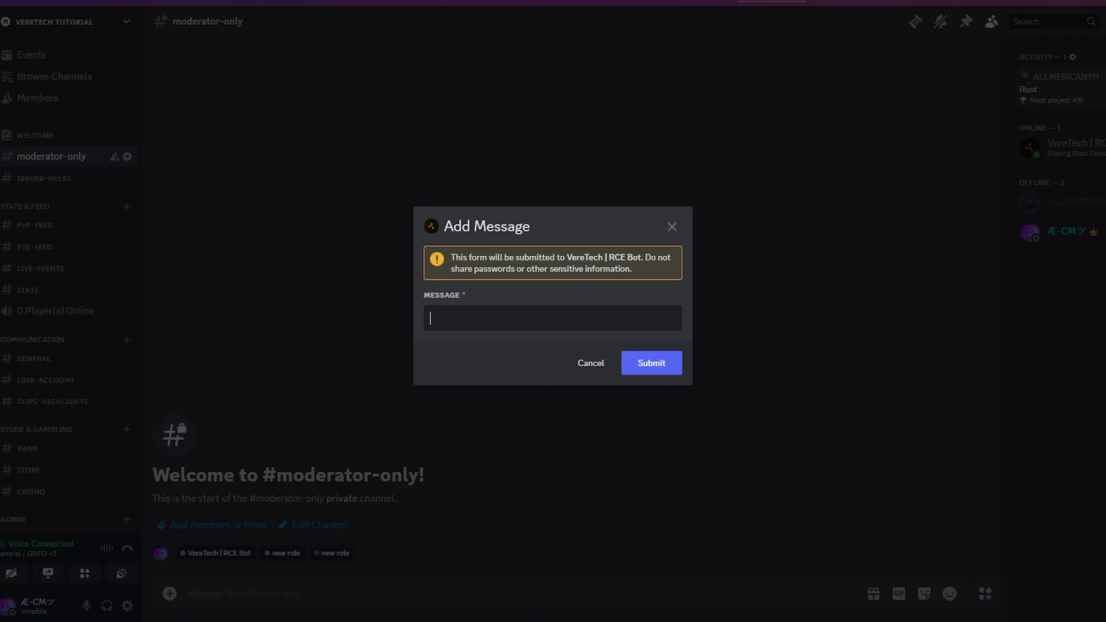
pyautogui.hotkey('ctrl', 'v')
pyautogui.press('Return')
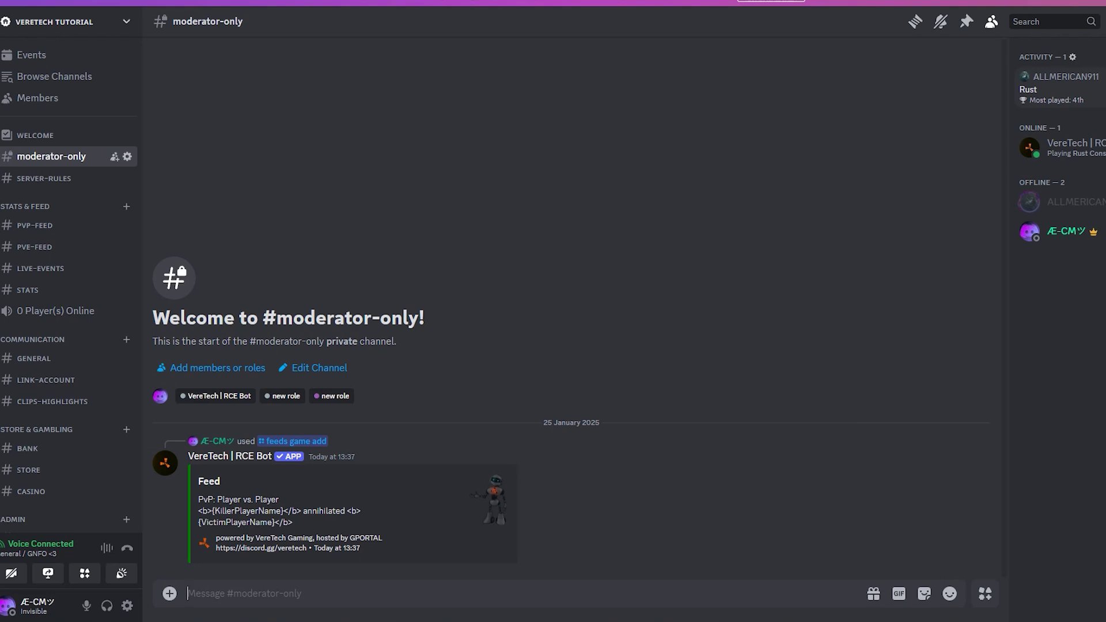
# Run /feeds game delete for the Tutorial gameserver with the feed type PvP: Player vs. Player
pyautogui.write('/feed')
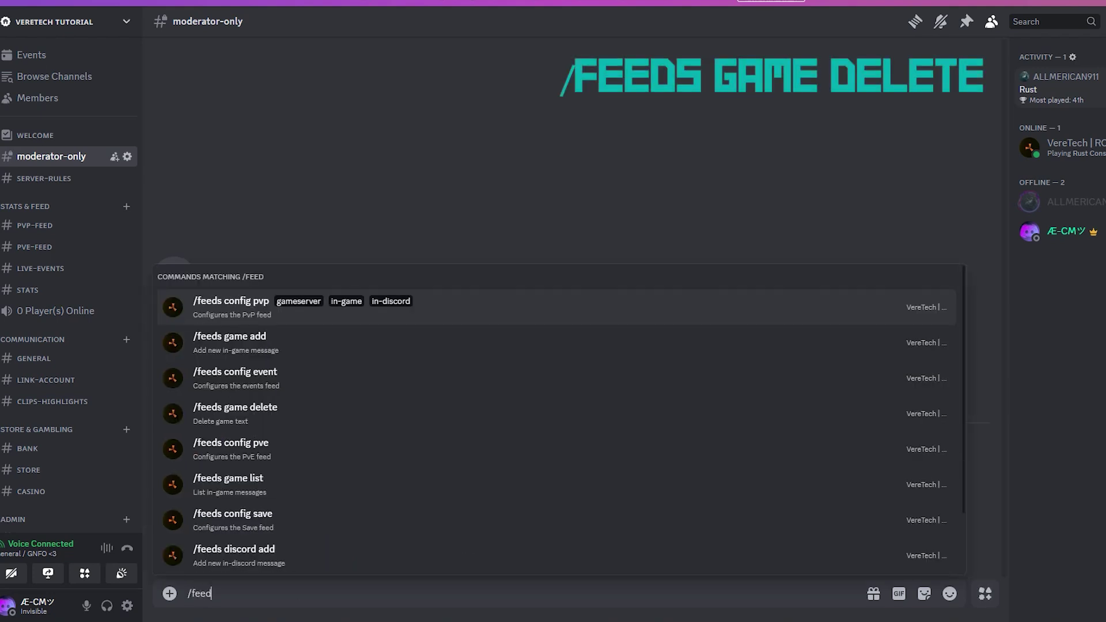
pyautogui.write('s game')
pyautogui.press('Down')
pyautogui.press('Return')
pyautogui.press('Return')
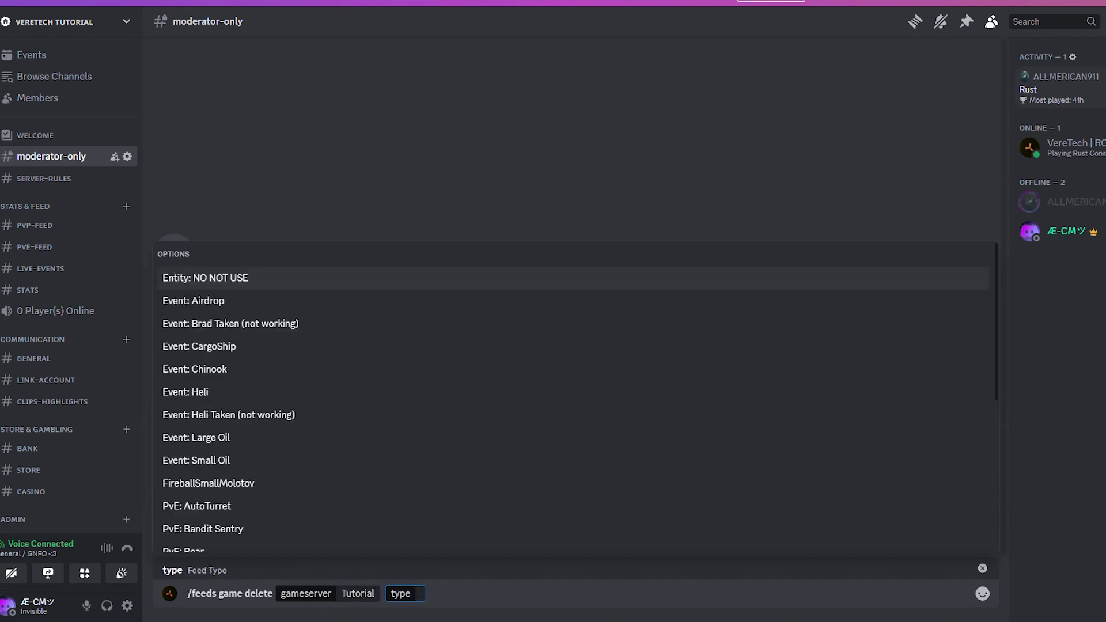
pyautogui.write('pvp')
pyautogui.press('Return')
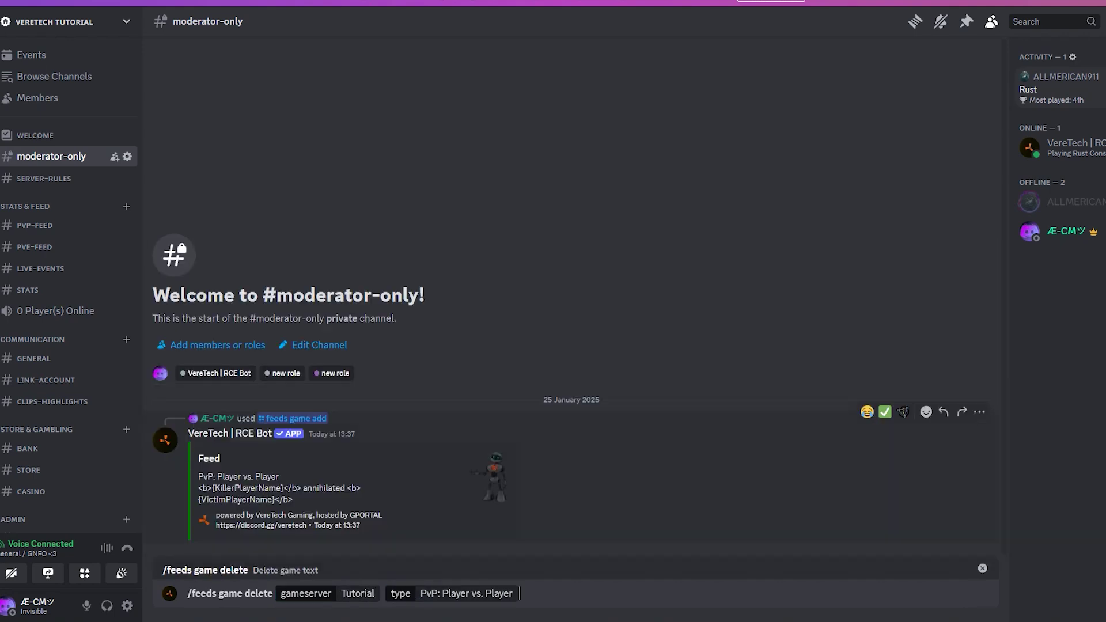
pyautogui.press('Return')
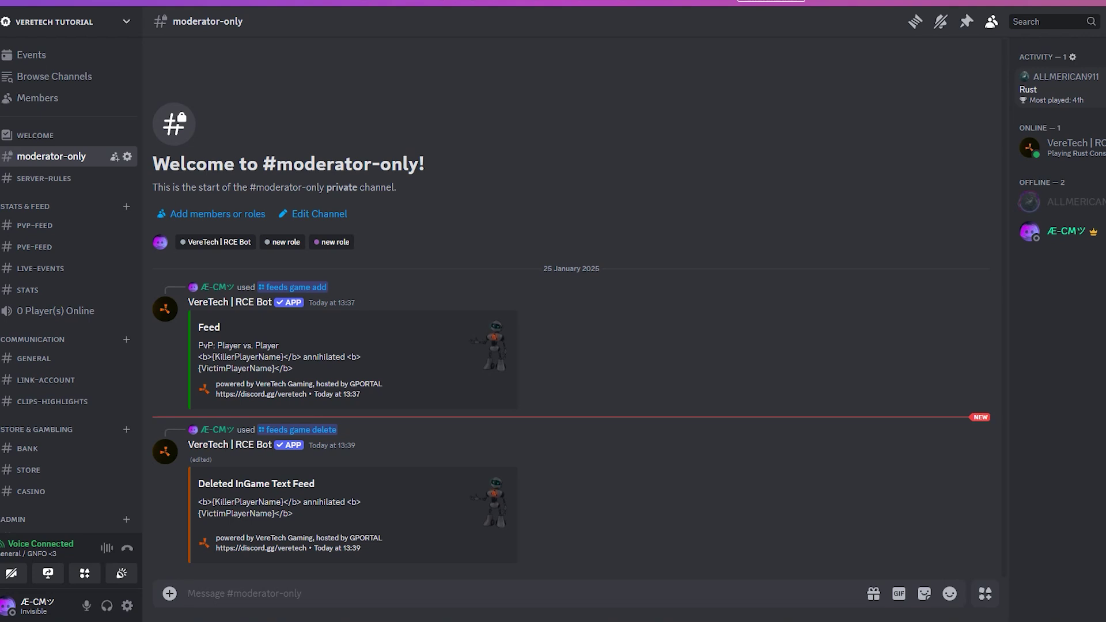
# Run /feeds game list for the offered gameserver to review its in-game messages
pyautogui.write('/f')
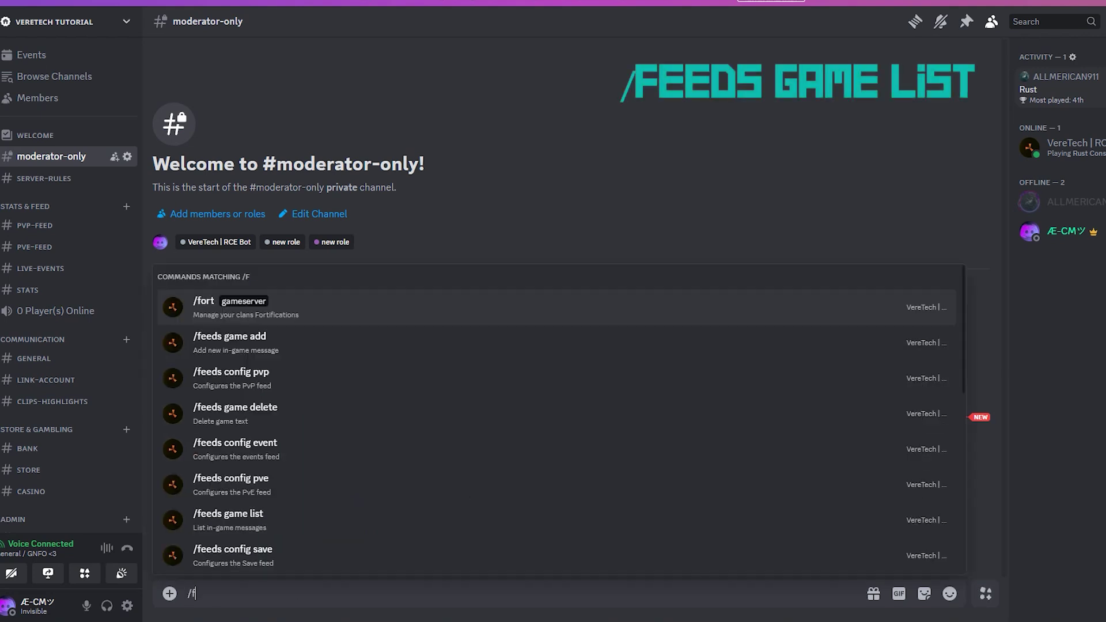
pyautogui.write('eeds game l')
pyautogui.press('Tab')
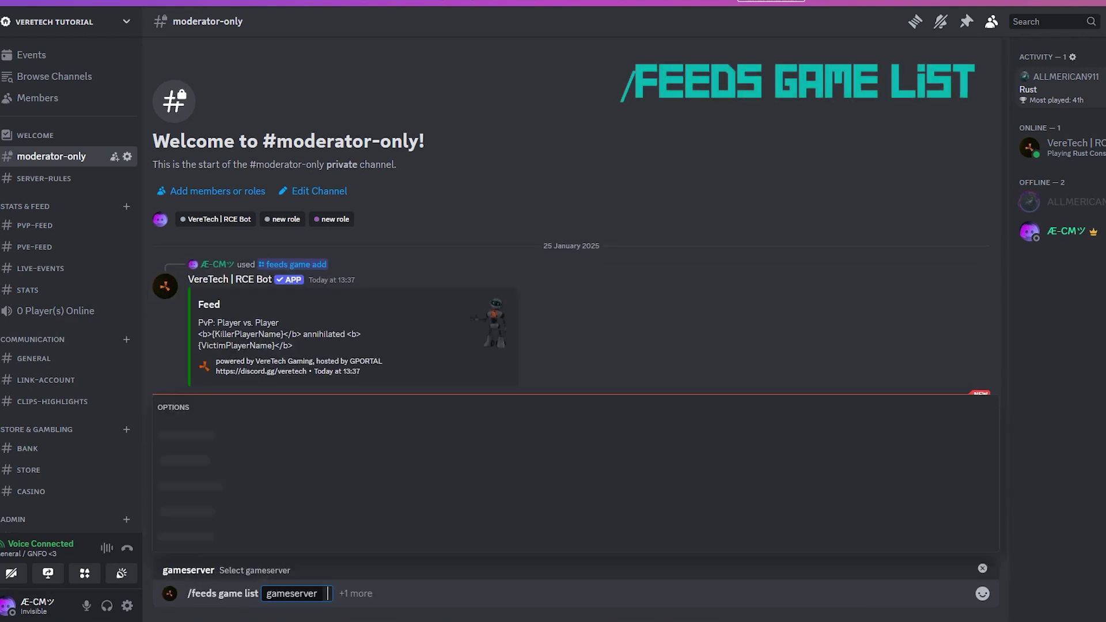
pyautogui.press('Return')
pyautogui.press('Return')
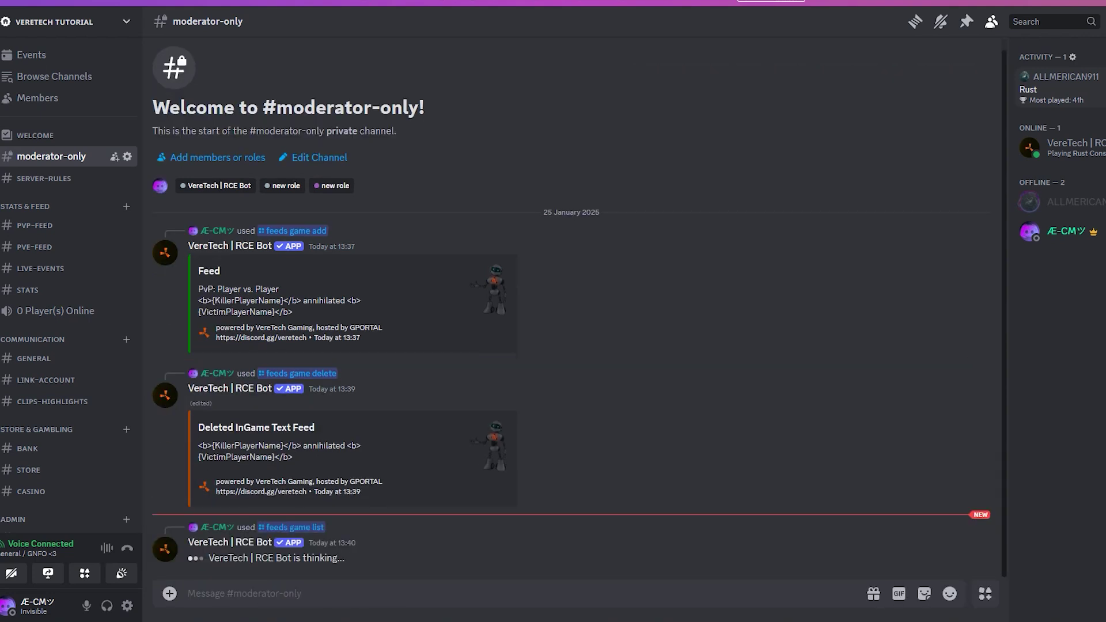